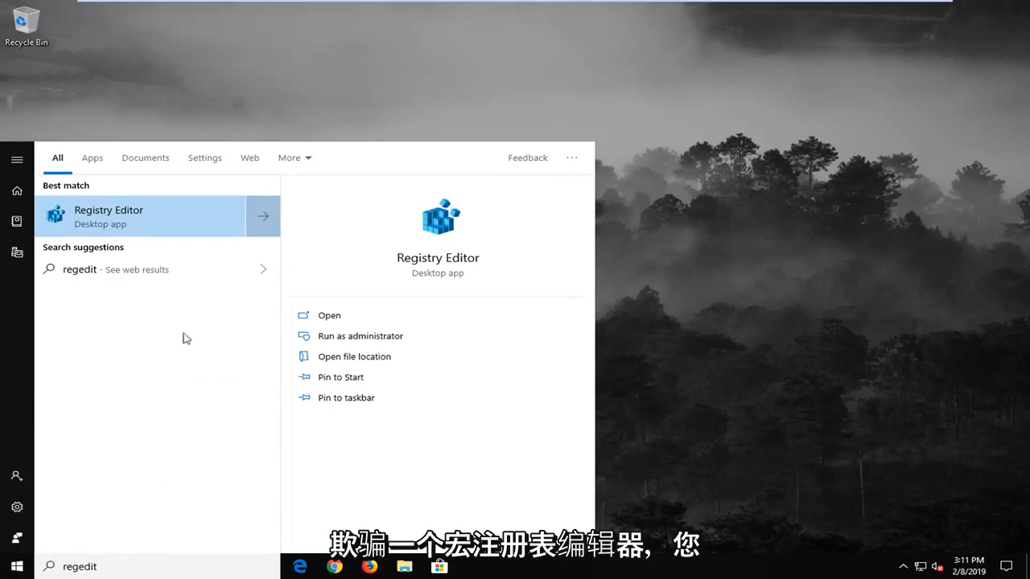
- Run Registry Editor as administrator and allow it to make changes to the device
right_click(181, 217)
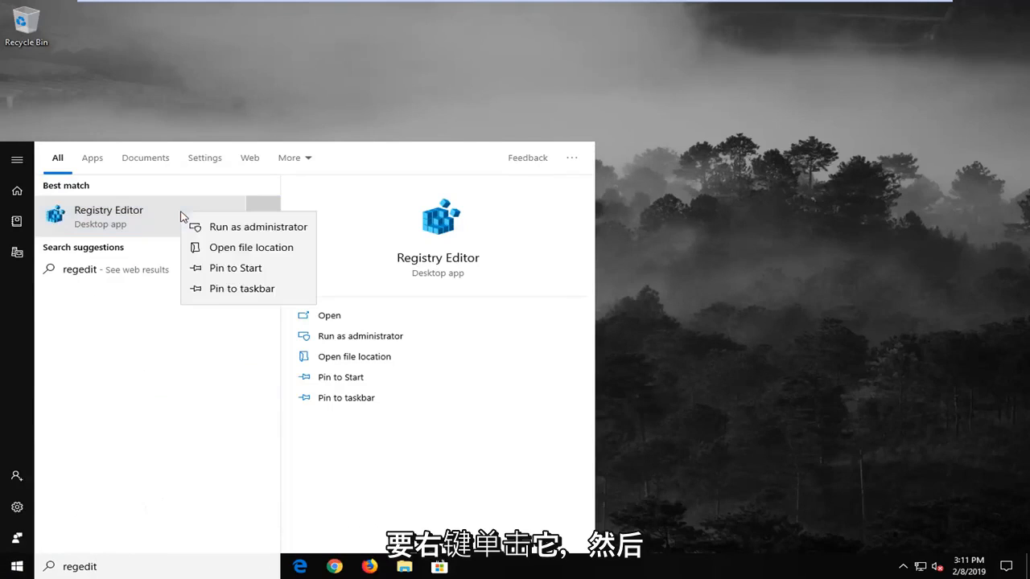
left_click(250, 228)
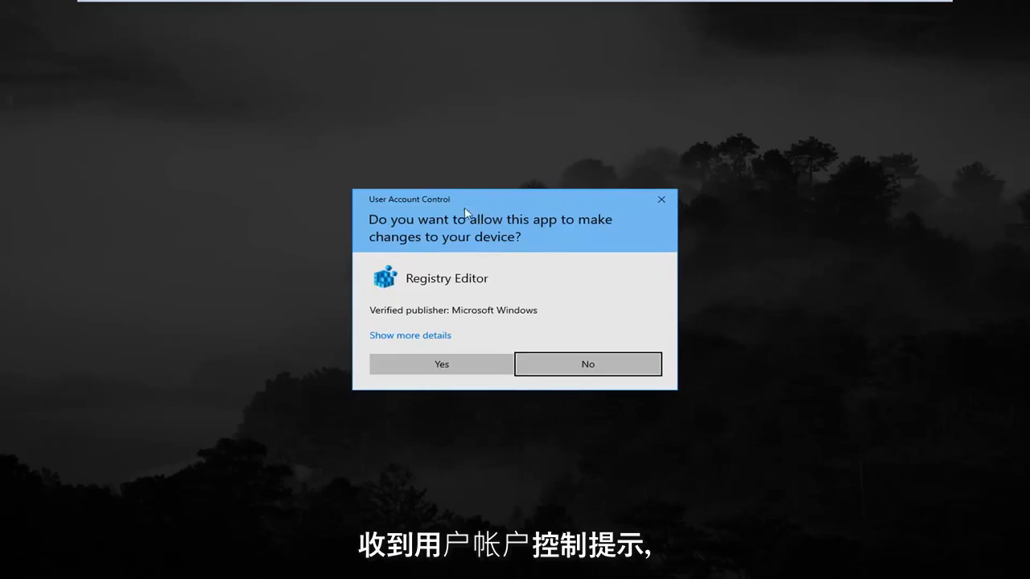
left_click(437, 363)
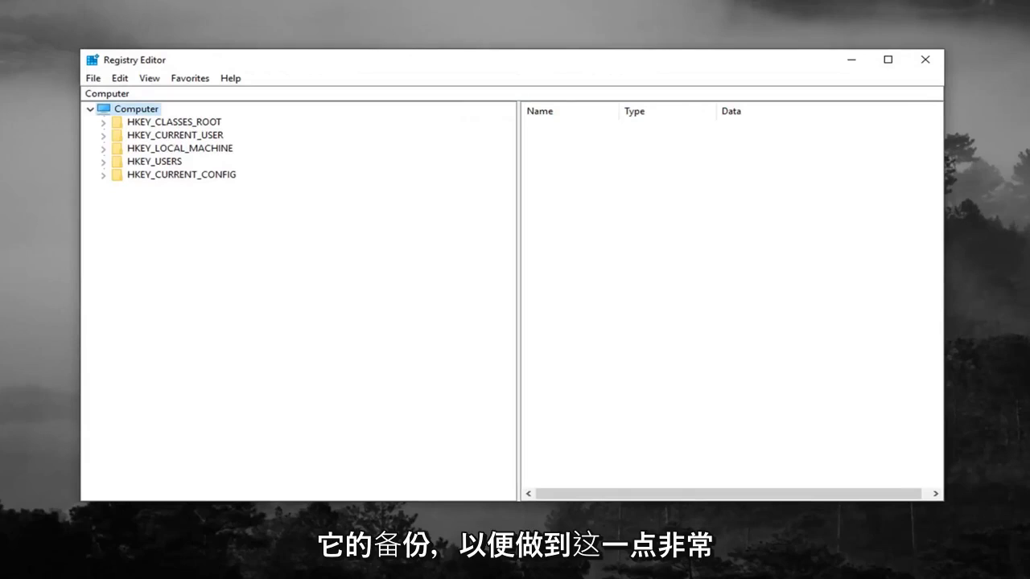
left_click(93, 78)
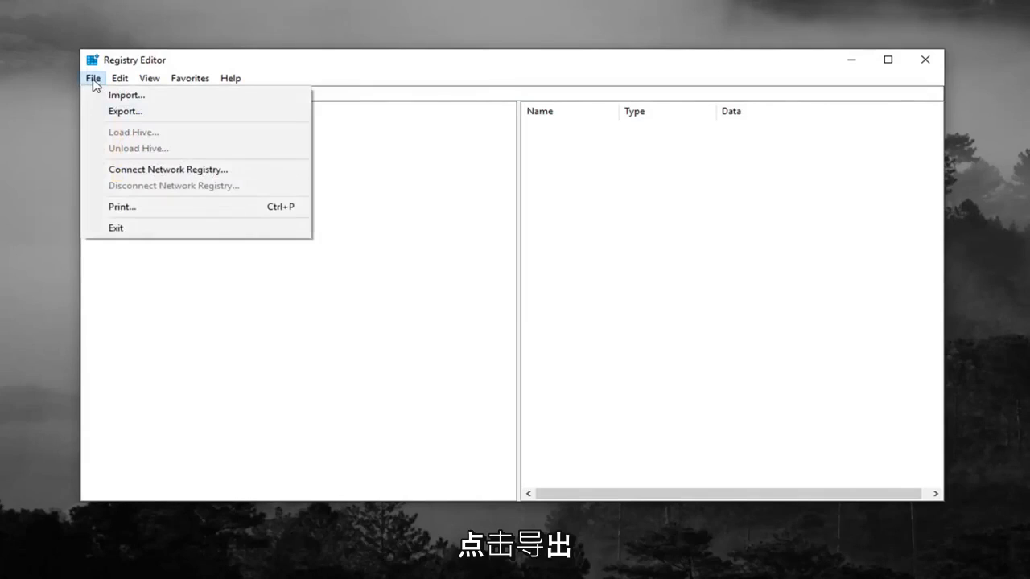
left_click(119, 112)
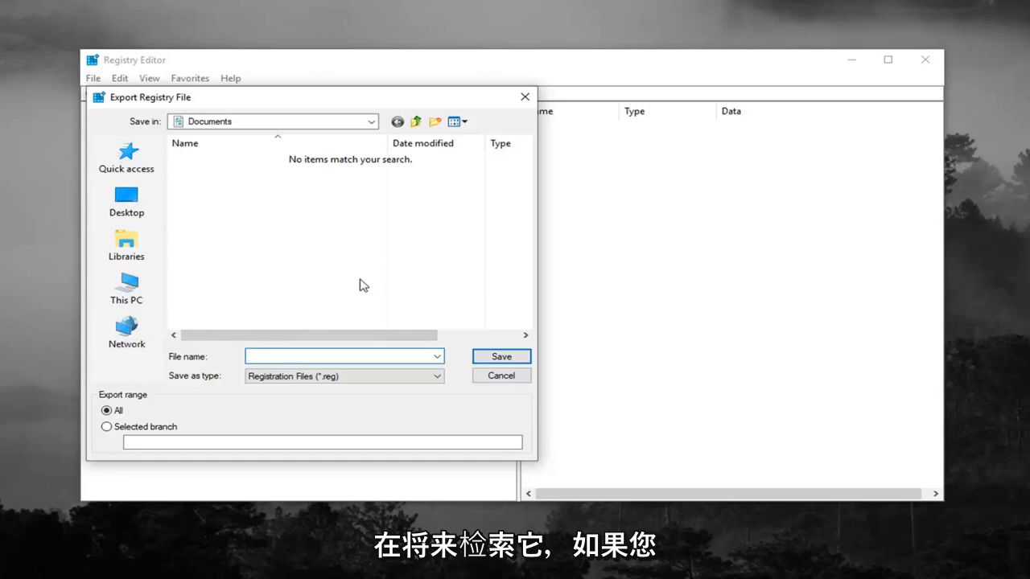
left_click(498, 378)
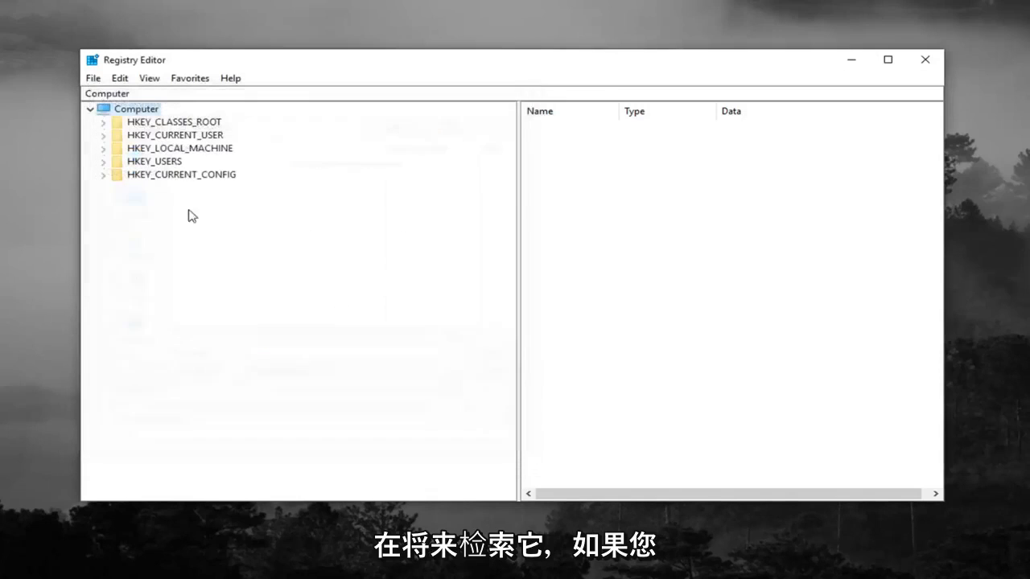
left_click(93, 78)
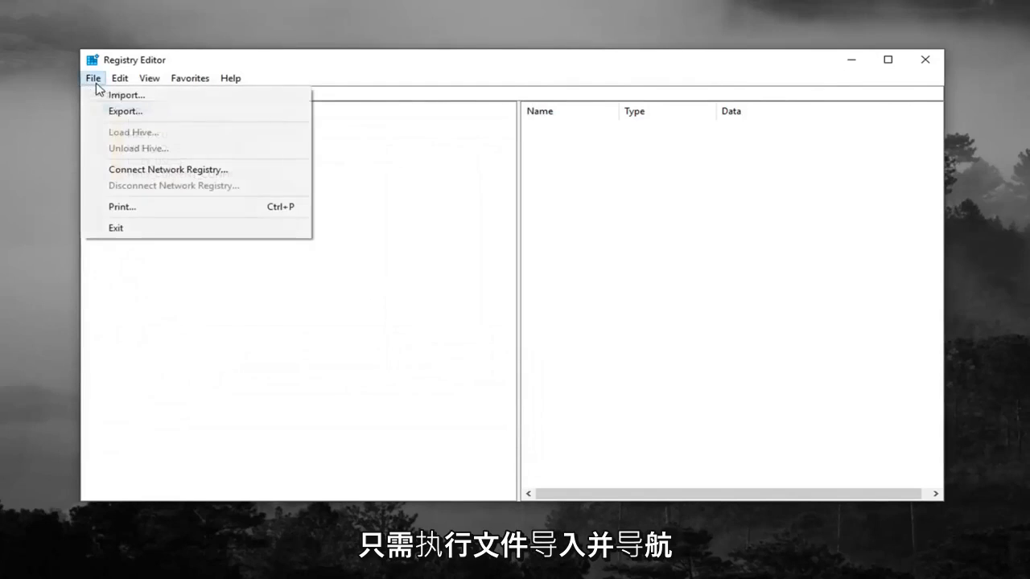
left_click(125, 99)
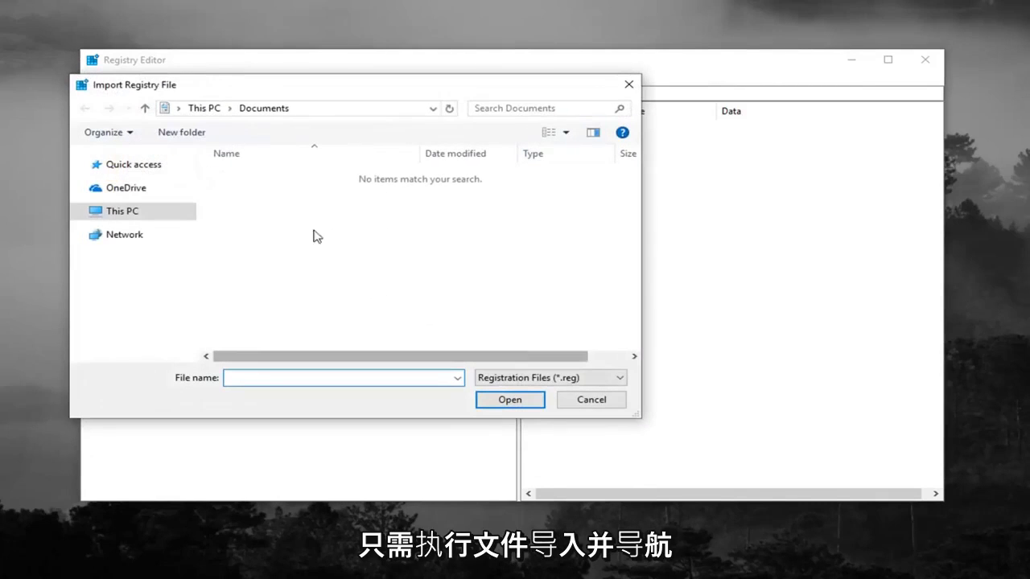
left_click(587, 402)
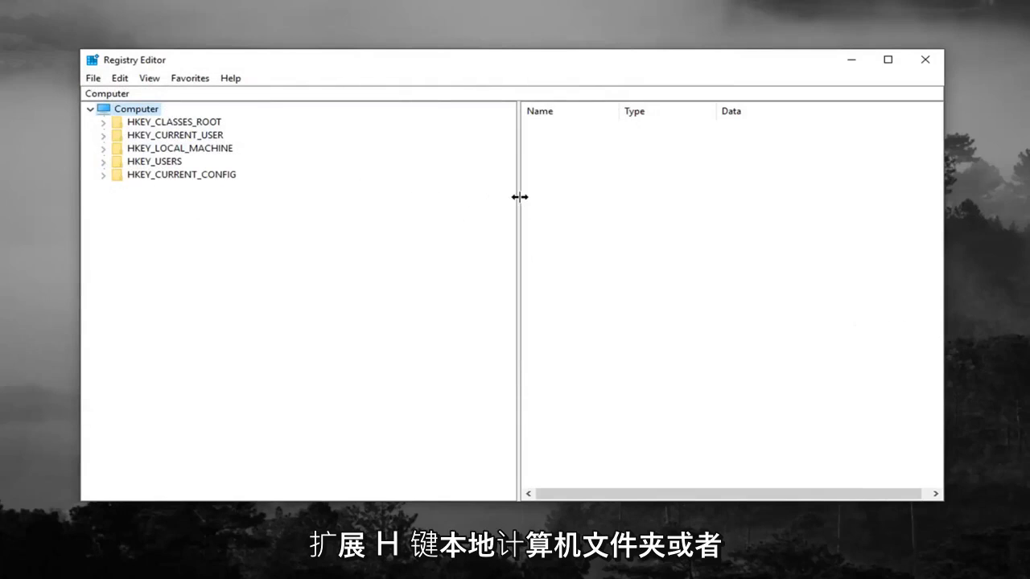
- Expand the registry path HKEY_LOCAL_MACHINE\SYSTEM\CurrentControlSet
left_click(183, 151)
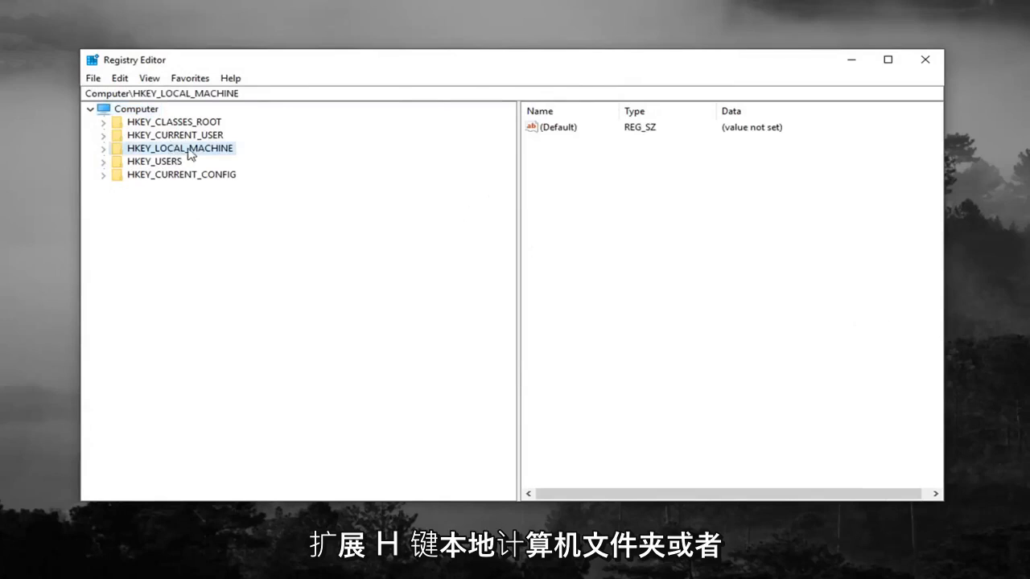
left_click(103, 149)
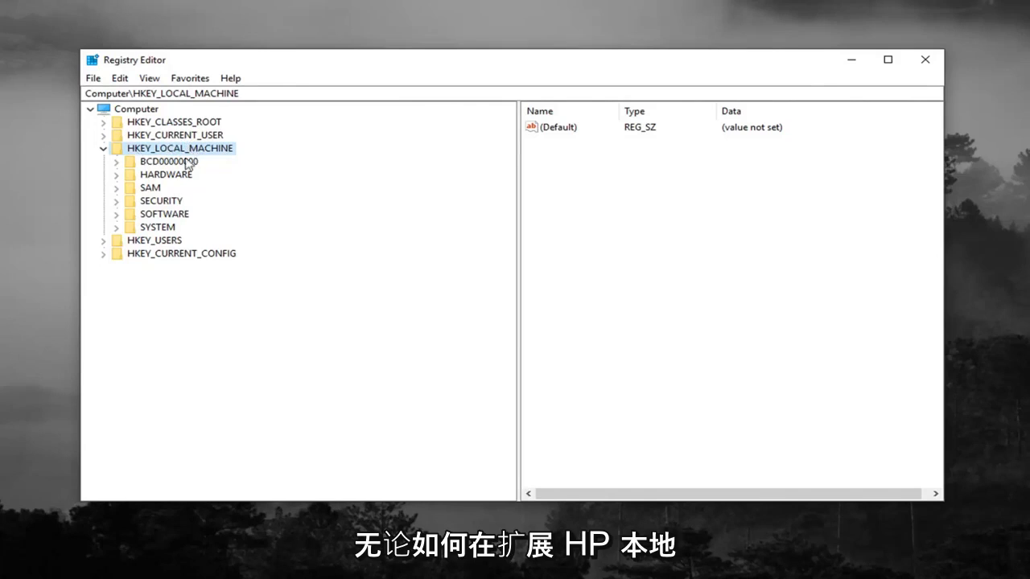
left_click(133, 229)
left_click(116, 229)
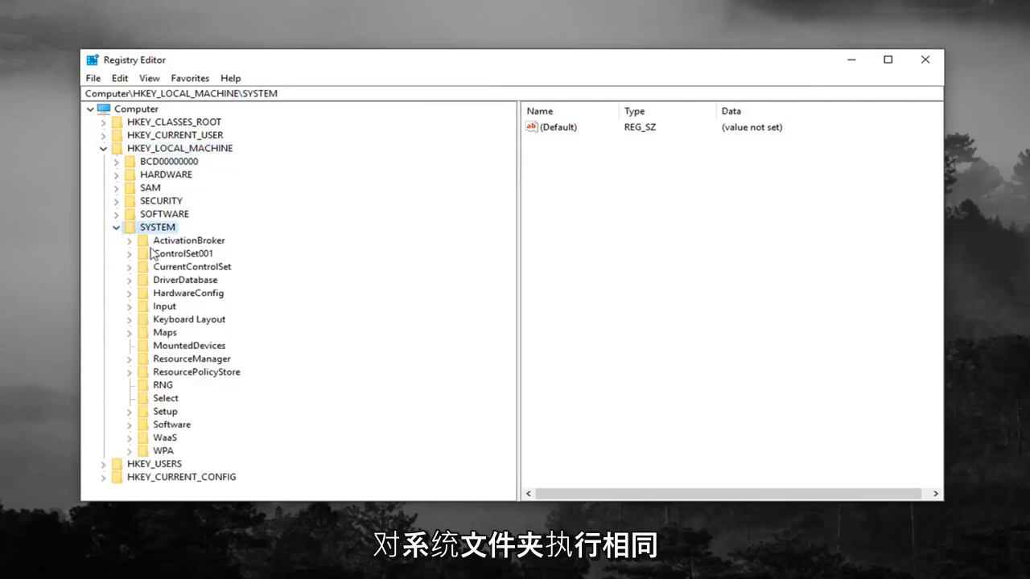
left_click(165, 268)
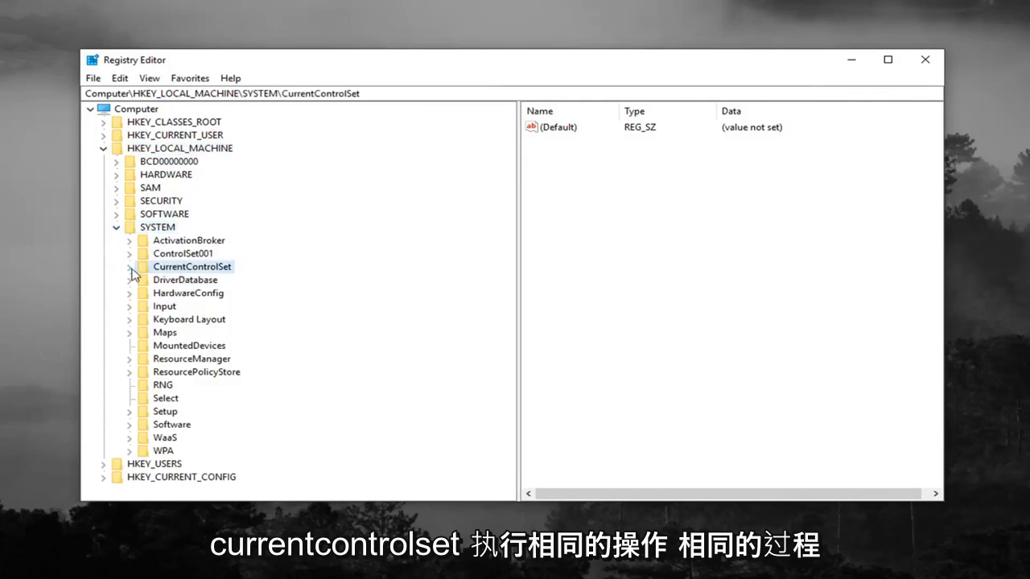
left_click(131, 267)
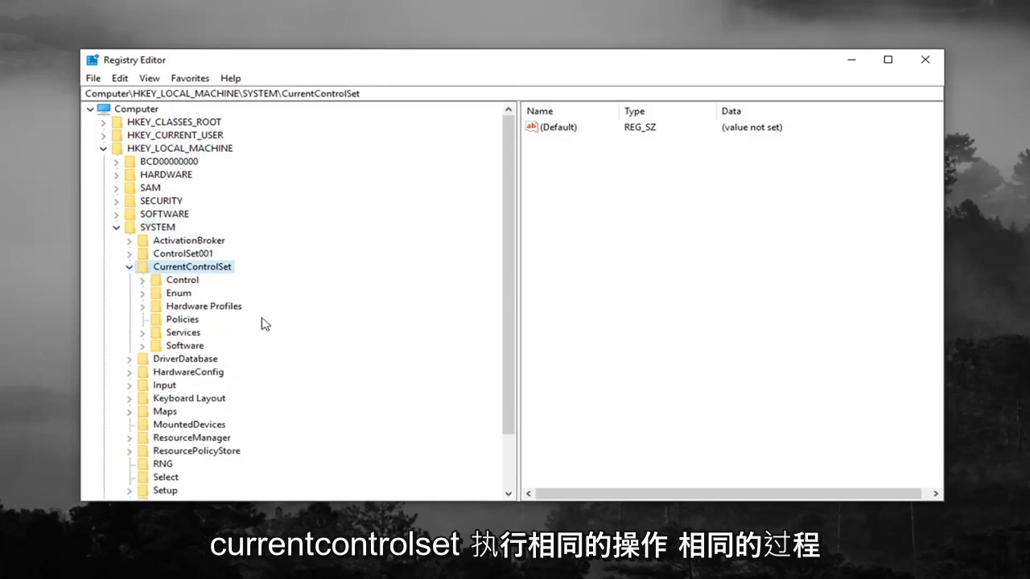
left_click(178, 280)
left_click(143, 280)
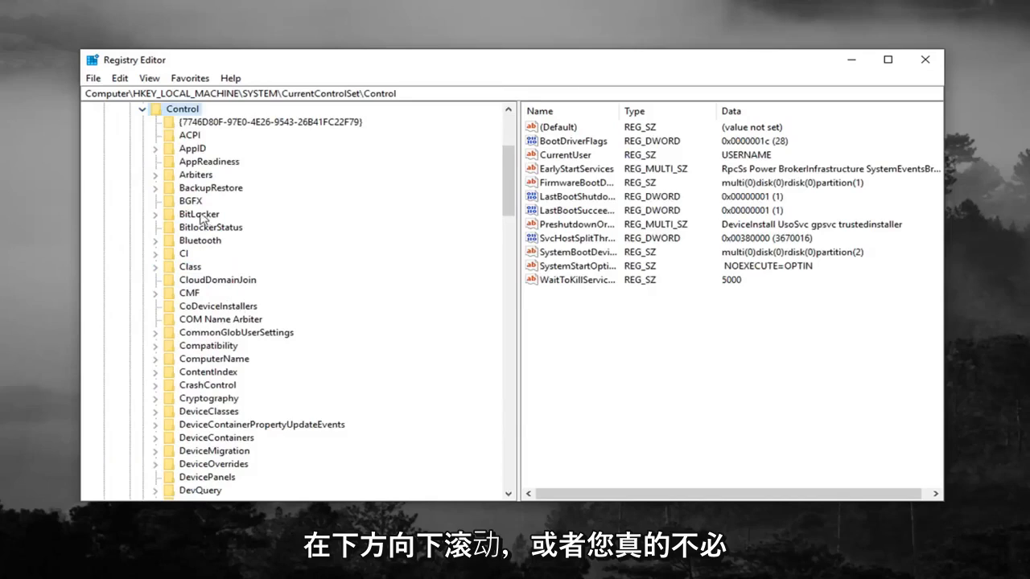
left_click(190, 267)
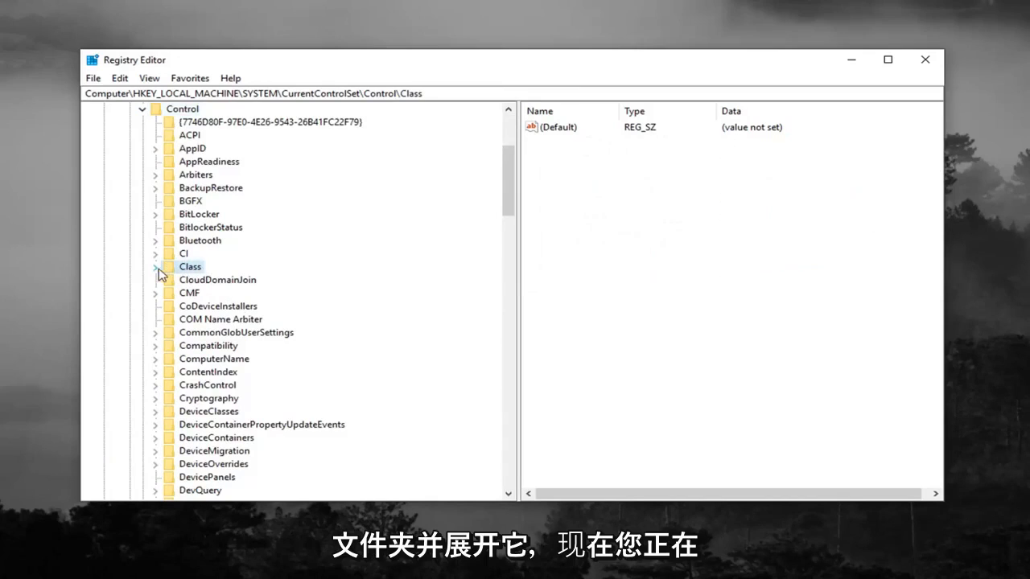
left_click(157, 268)
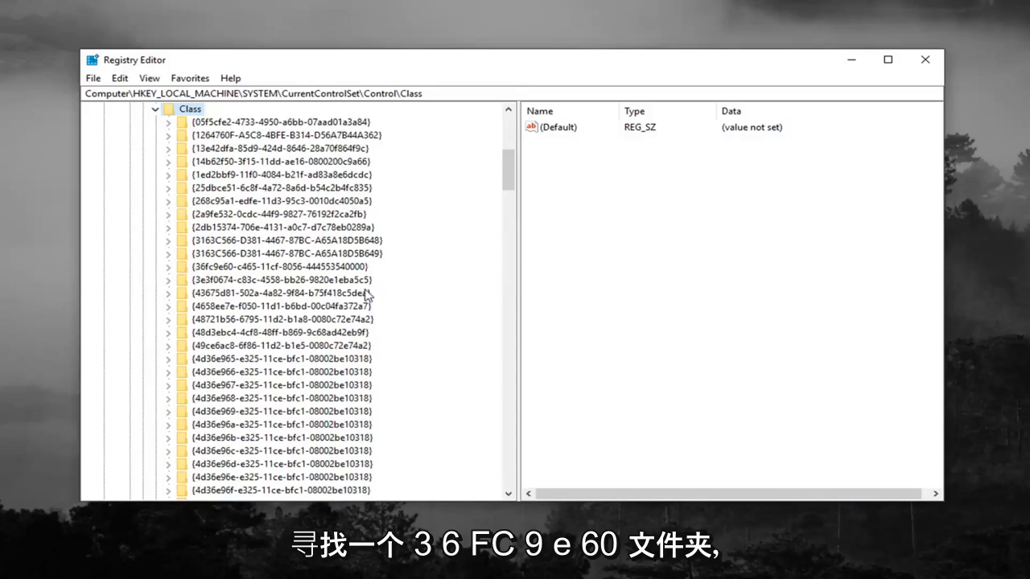
left_click(208, 267)
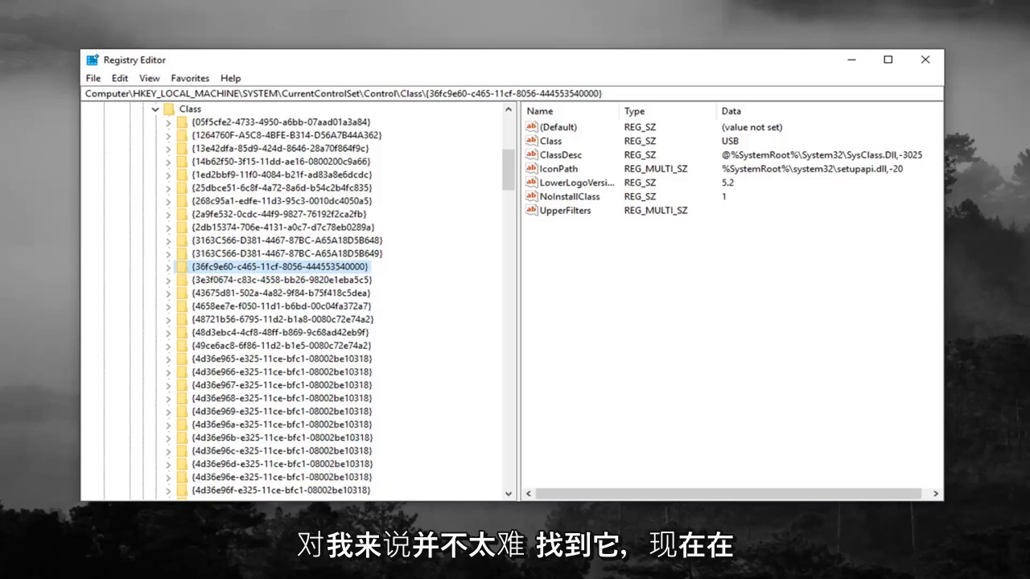
- Permanently delete the UpperFilters value from the selected USB class key
left_click(559, 212)
right_click(561, 214)
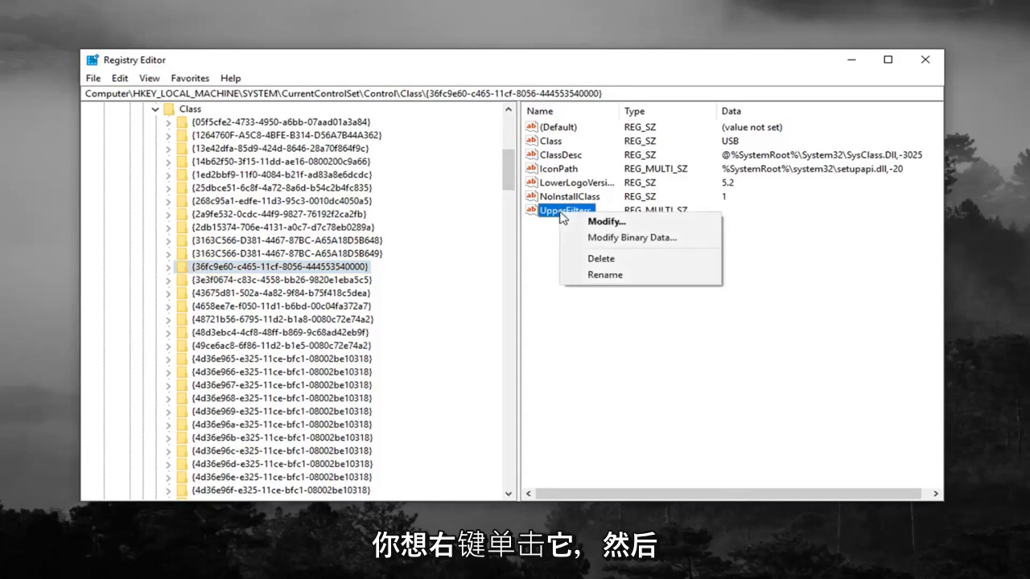
left_click(600, 259)
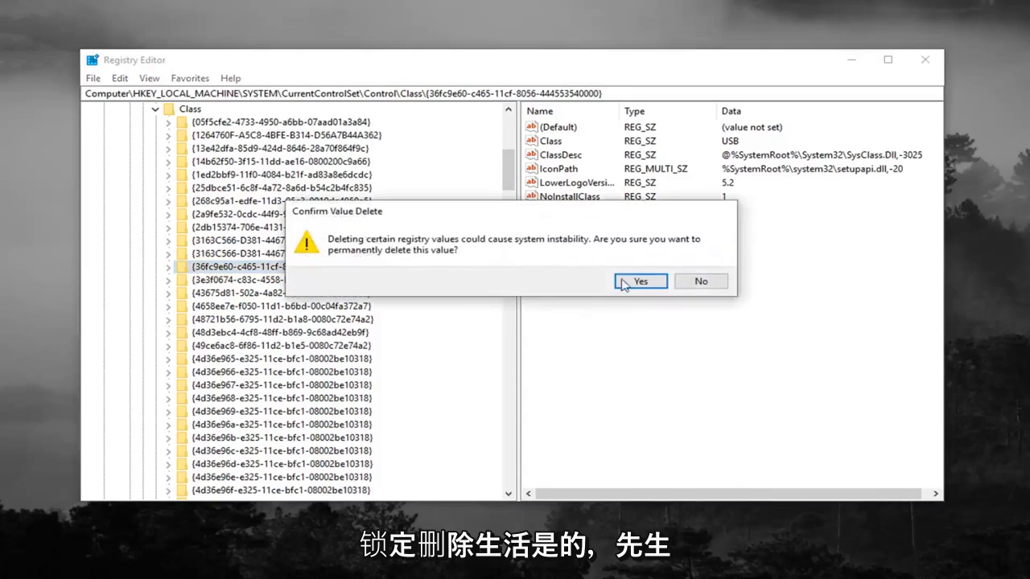
left_click(624, 282)
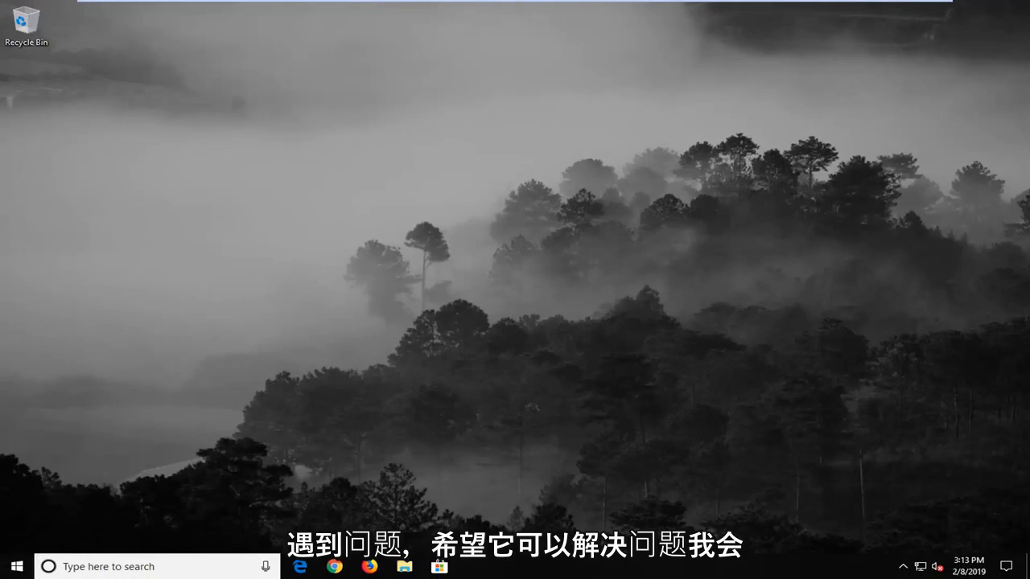
- Search Windows for "device manager" and open Device Manager
left_click(14, 567)
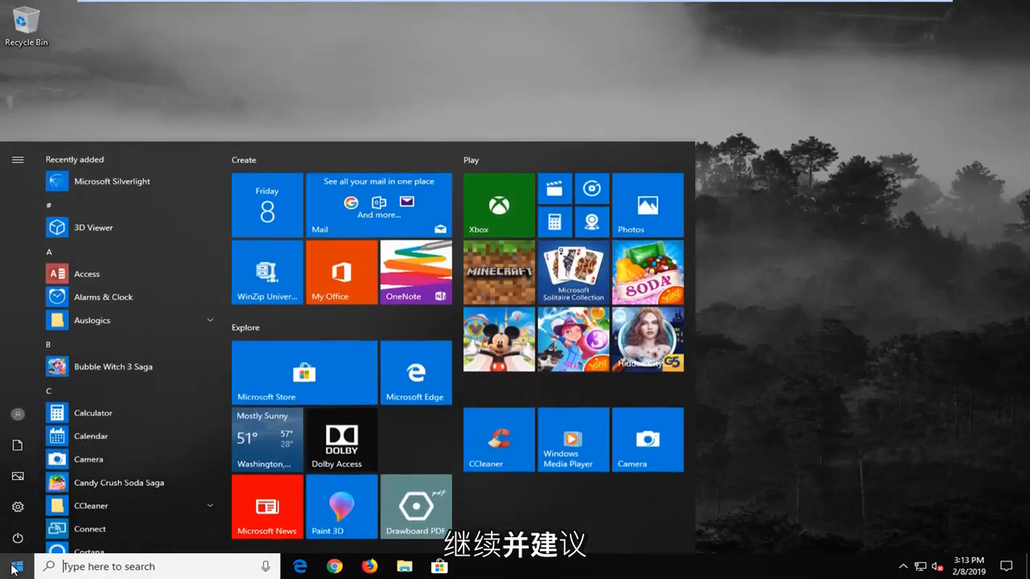
type("device manager")
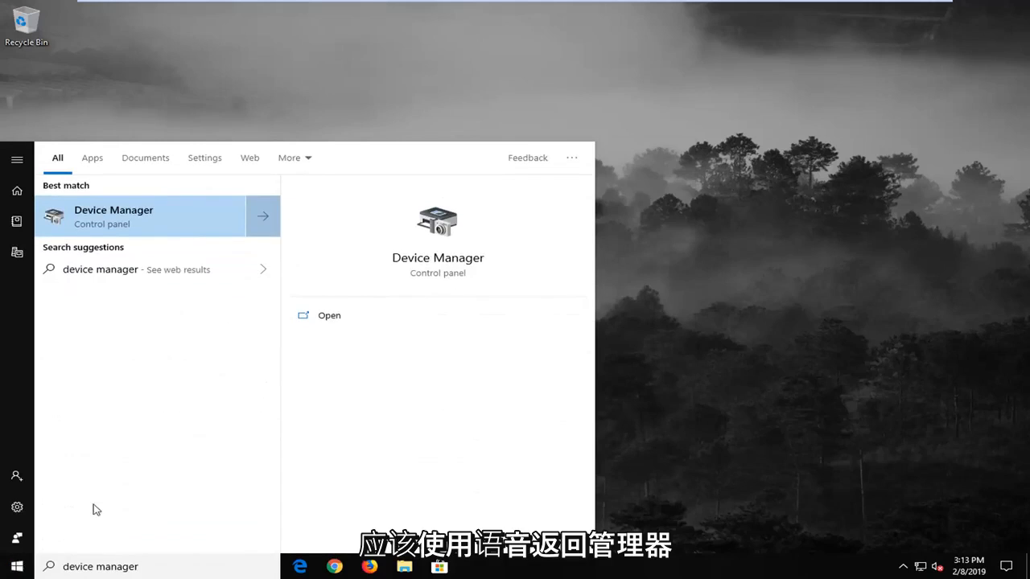
left_click(156, 229)
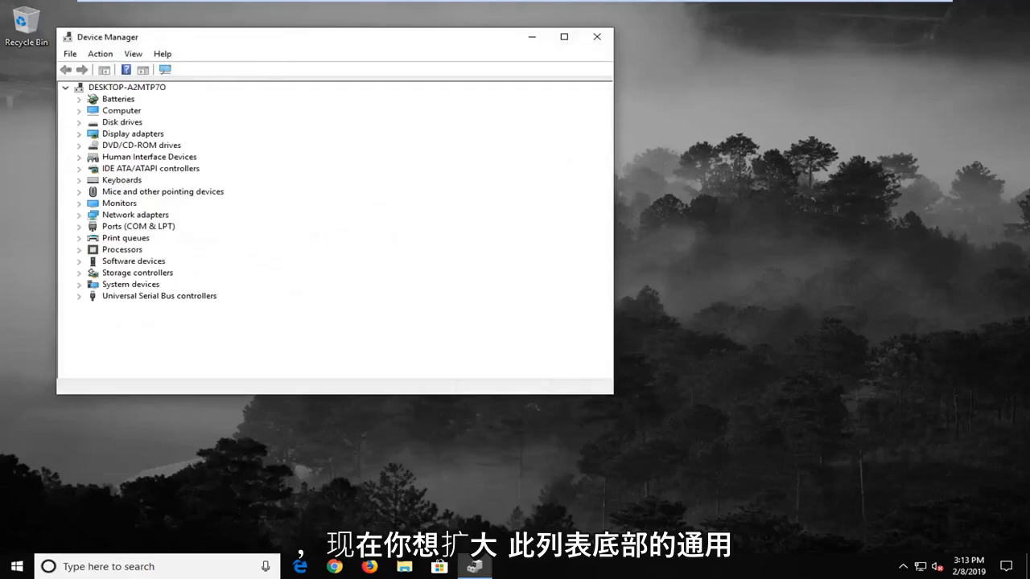
- Move the Device Manager window toward the middle of the desktop and expand the Universal Serial Bus controllers category
left_click_drag(285, 42, 487, 74)
left_click(338, 328)
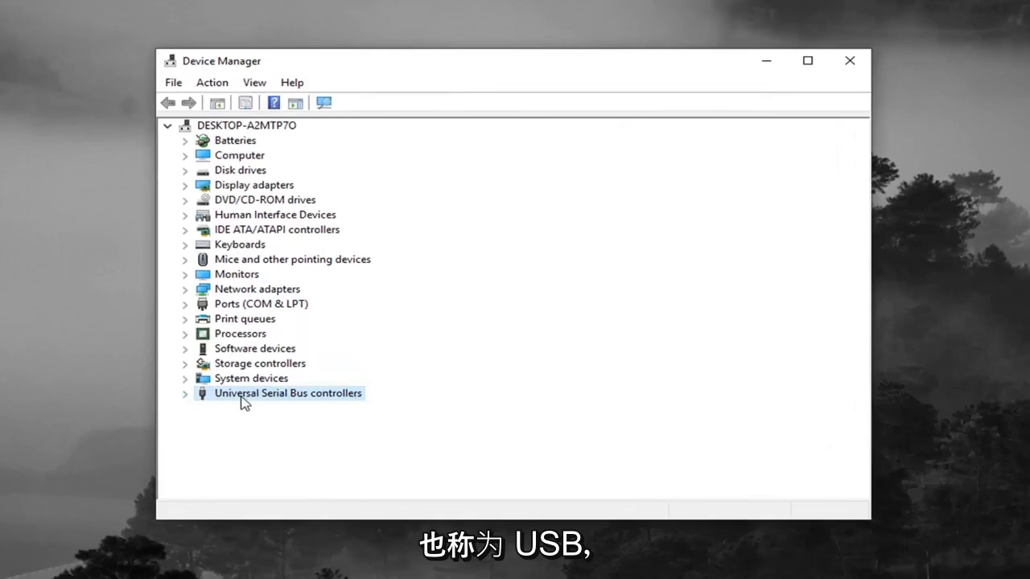
left_click(185, 394)
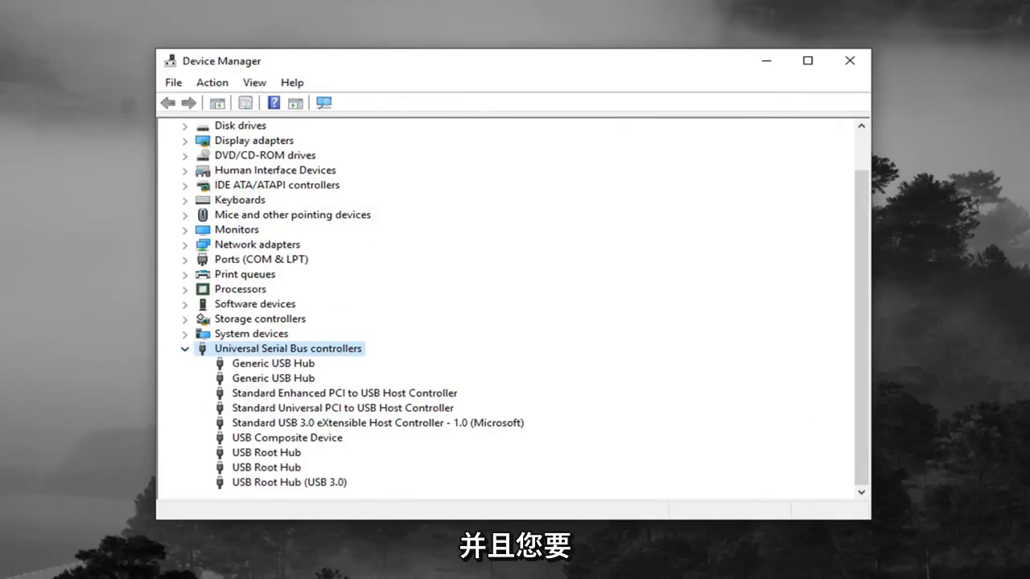
- Examine the Universal Serial Bus controllers entries to distinguish host controllers from USB hubs and composite devices
left_click(273, 378)
left_click(320, 396)
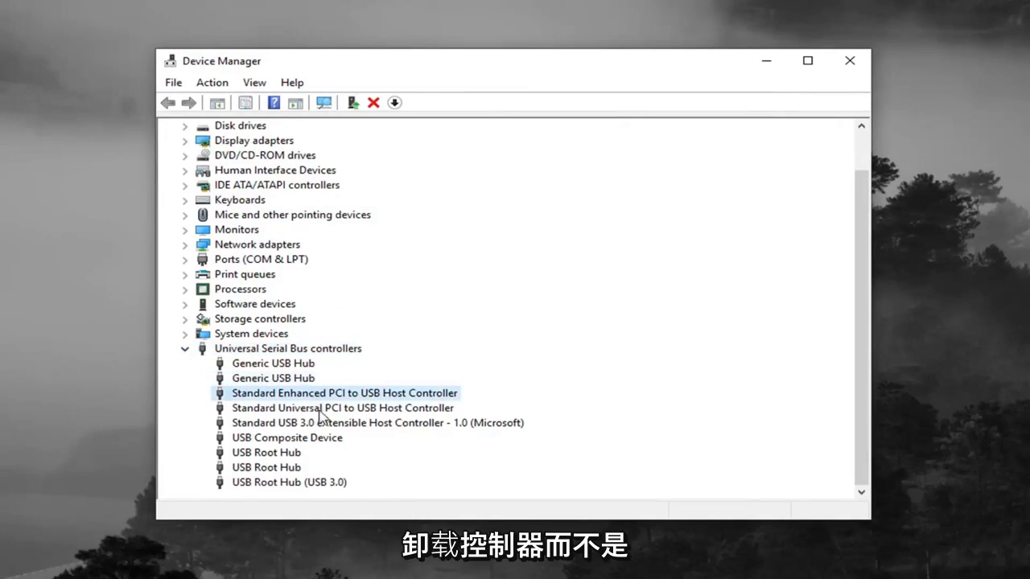
left_click(321, 410)
left_click(315, 424)
left_click(270, 454)
left_click(264, 465)
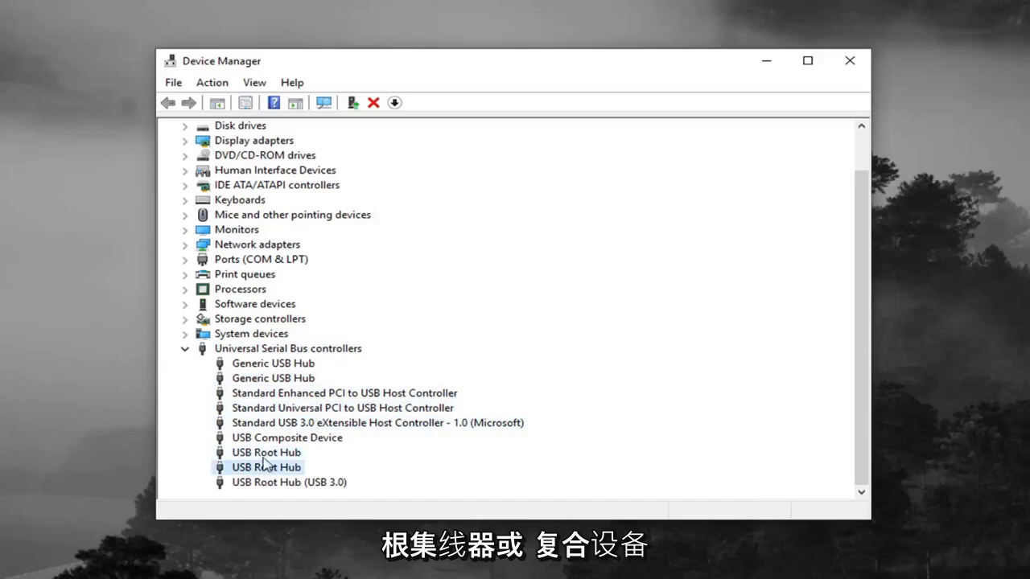
left_click(262, 440)
left_click(270, 378)
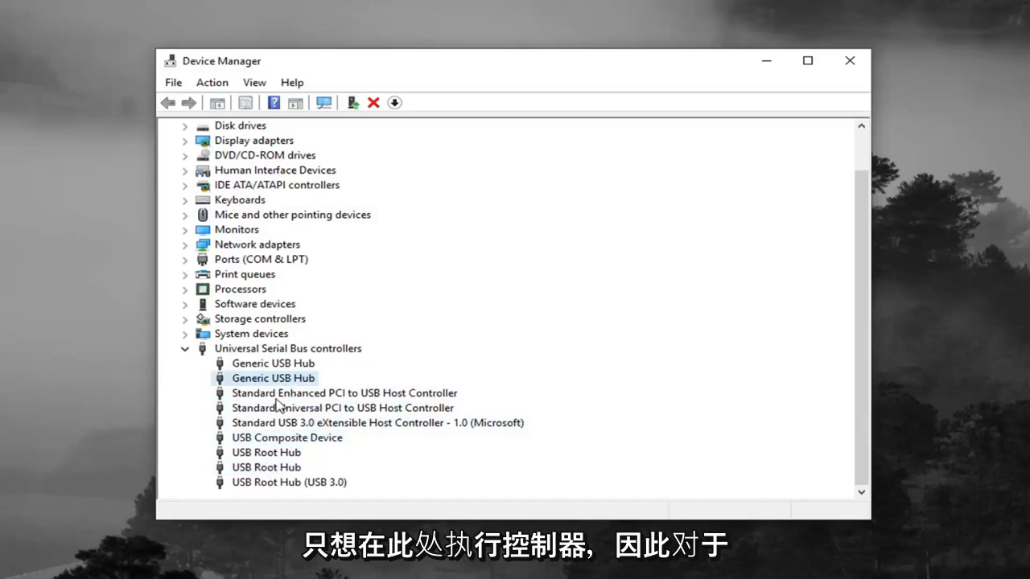
left_click(280, 407)
- Uninstall the Standard Enhanced PCI to USB Host Controller device
left_click(272, 394)
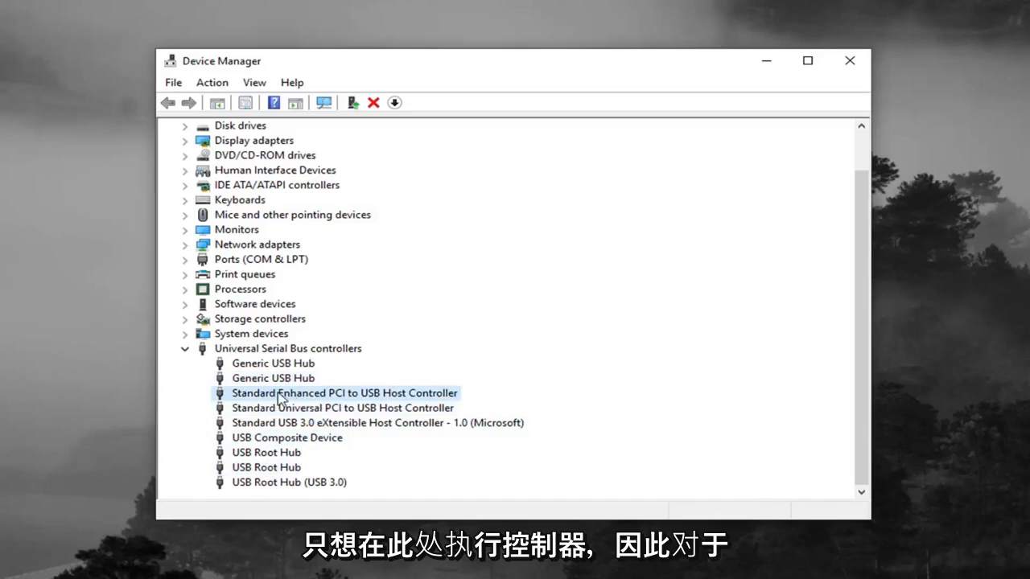
right_click(275, 395)
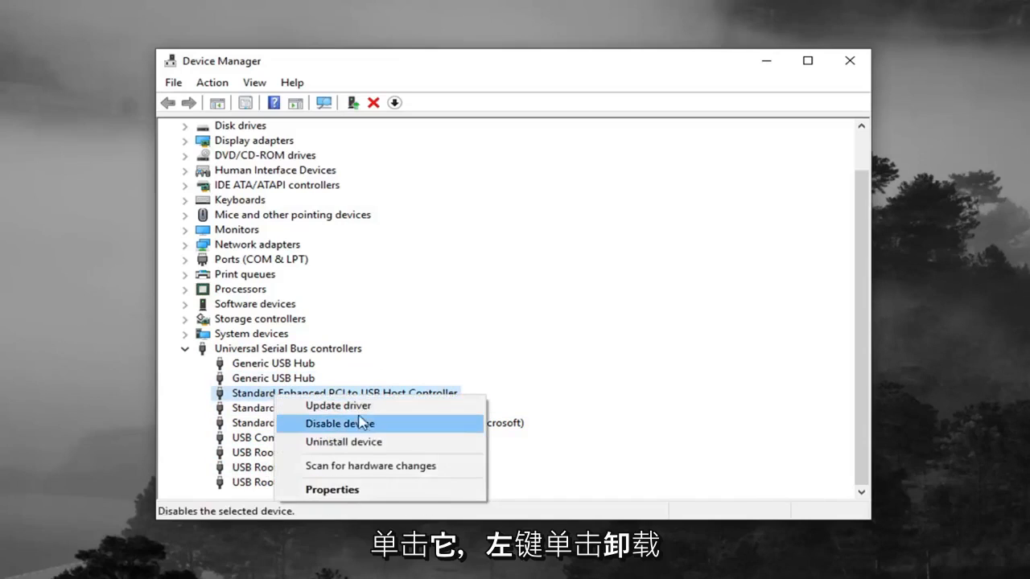
left_click(338, 441)
left_click(515, 401)
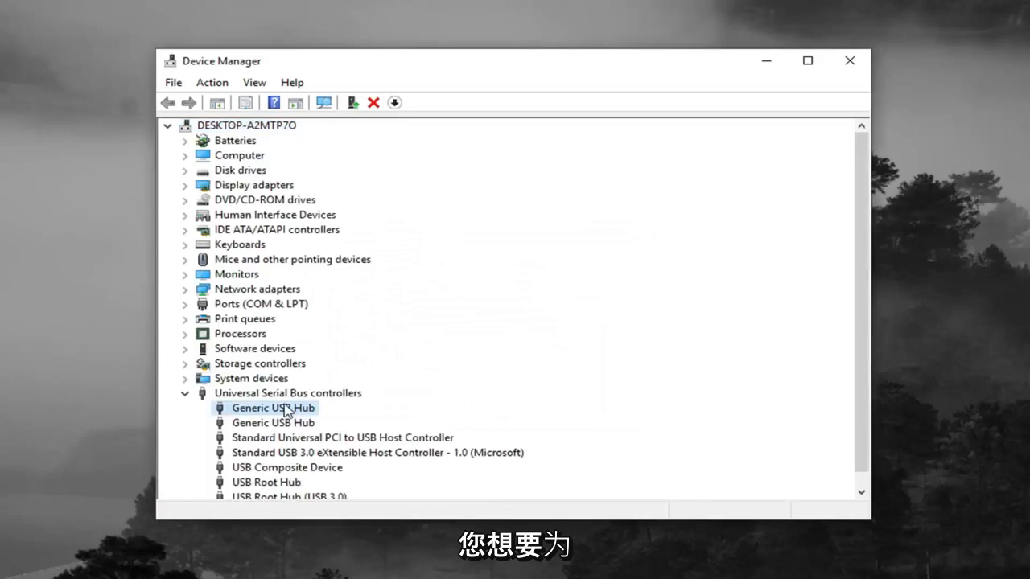
- Uninstall the Standard Universal PCI to USB Host Controller device
left_click(310, 440)
right_click(328, 423)
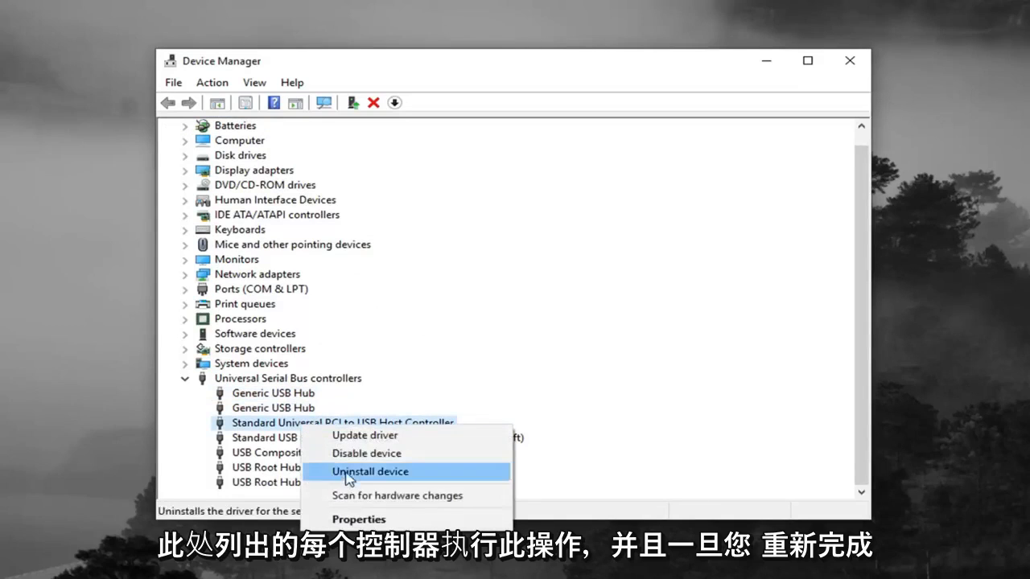
left_click(376, 471)
left_click(531, 404)
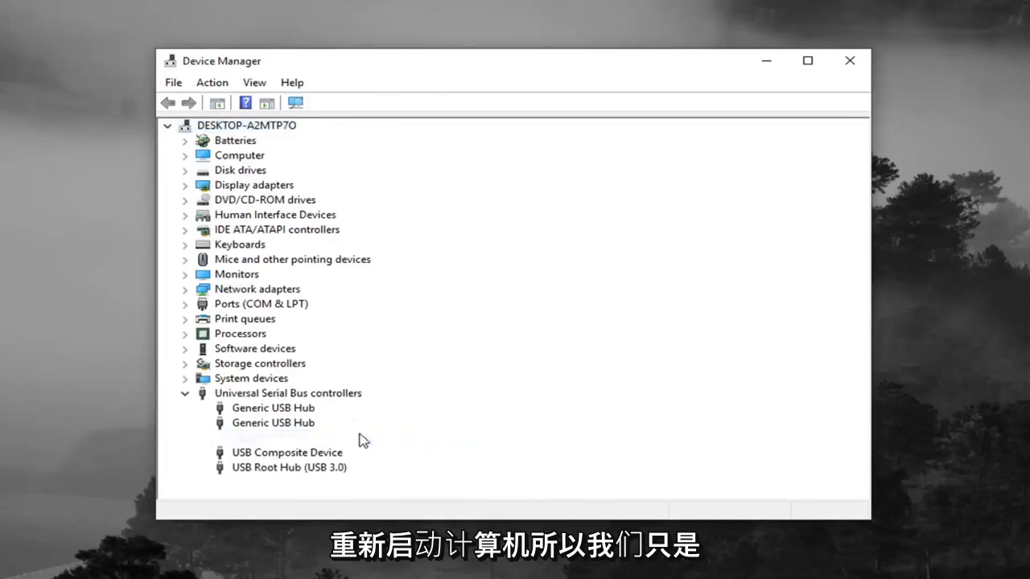
- Uninstall the Standard USB 3.0 eXtensible Host Controller - 1.0 (Microsoft) device
right_click(357, 437)
left_click(405, 481)
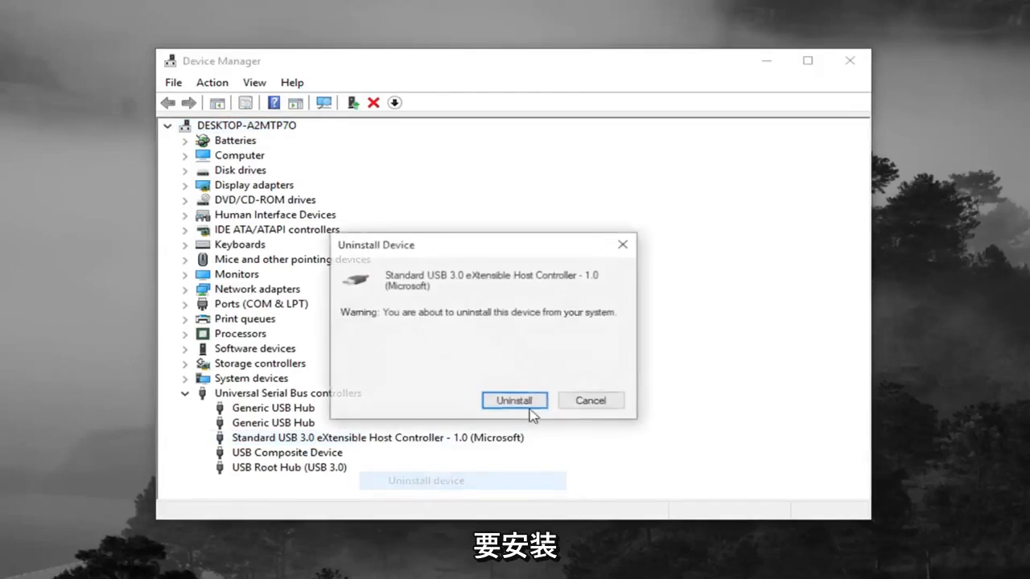
left_click(524, 406)
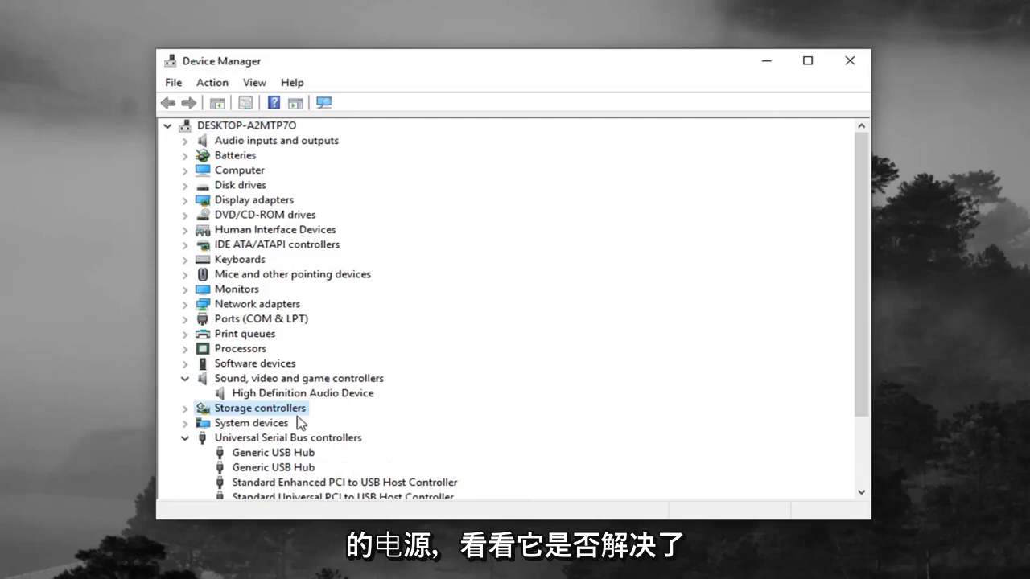
- Check the Universal Serial Bus controllers category for the Enhanced PCI, Universal PCI and USB 3.0 host controllers, and close Device Manager
scroll(297, 402, "down", 2)
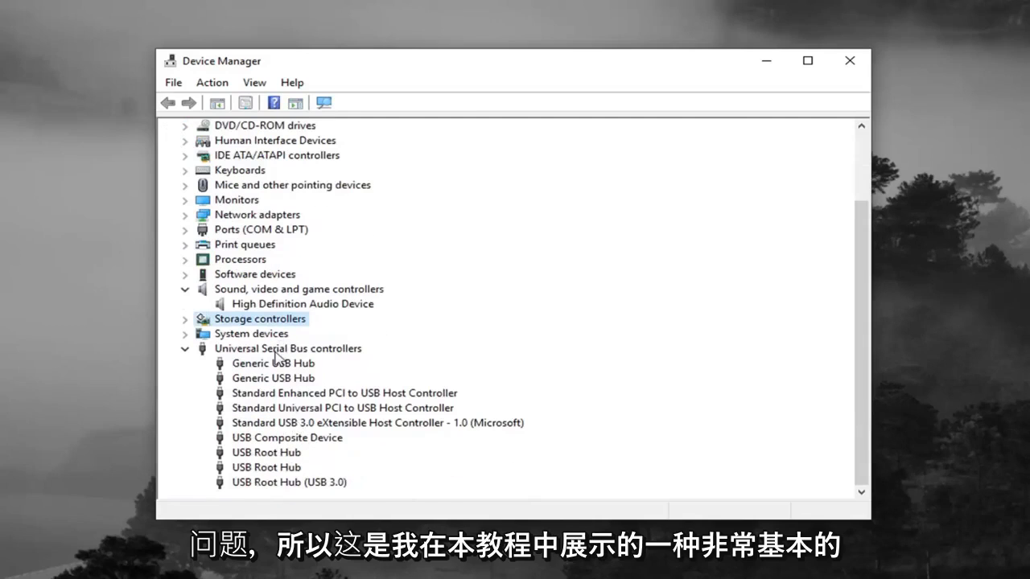
left_click(264, 322)
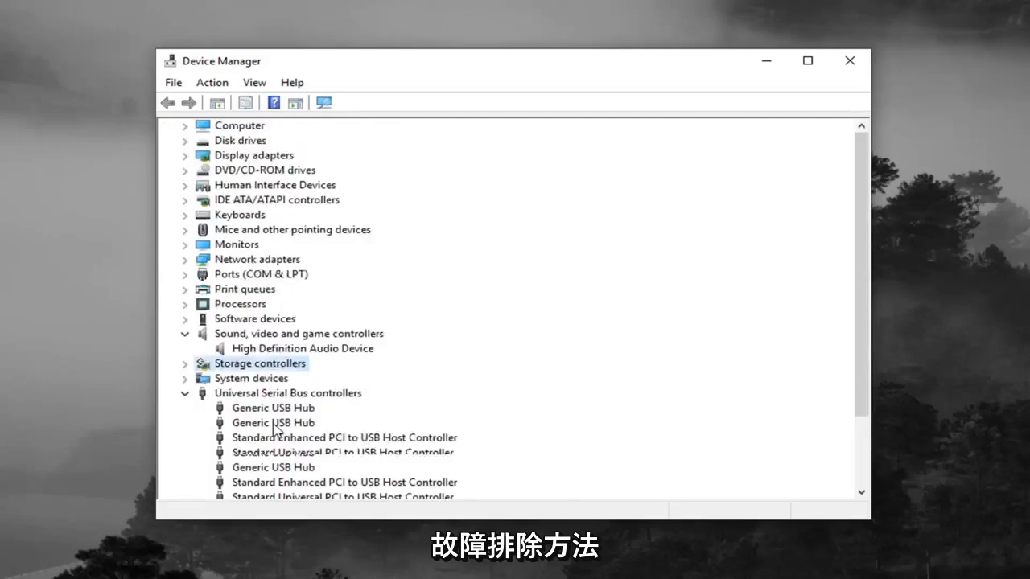
scroll(273, 427, "down", 1)
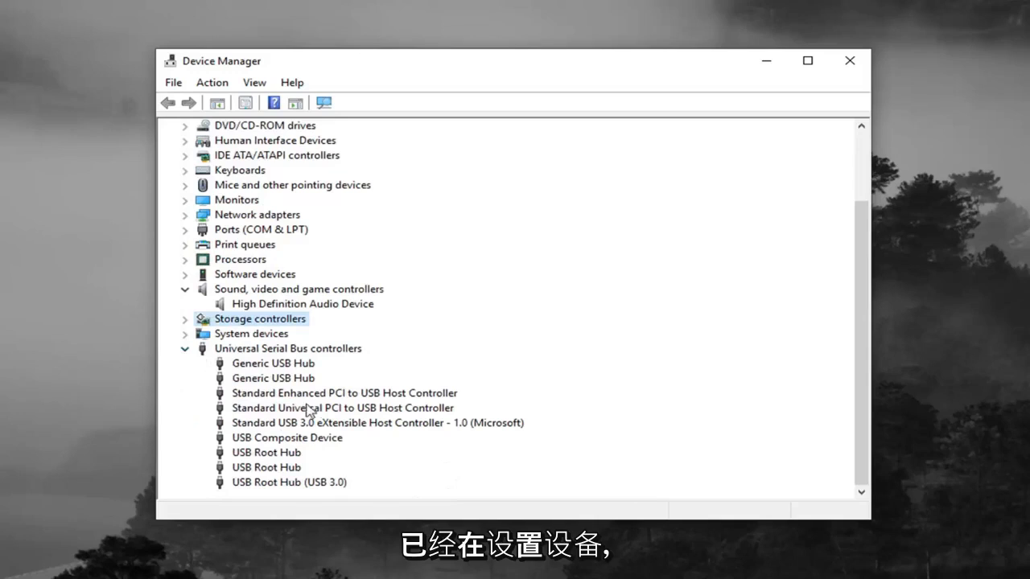
scroll(435, 471, "down", 1)
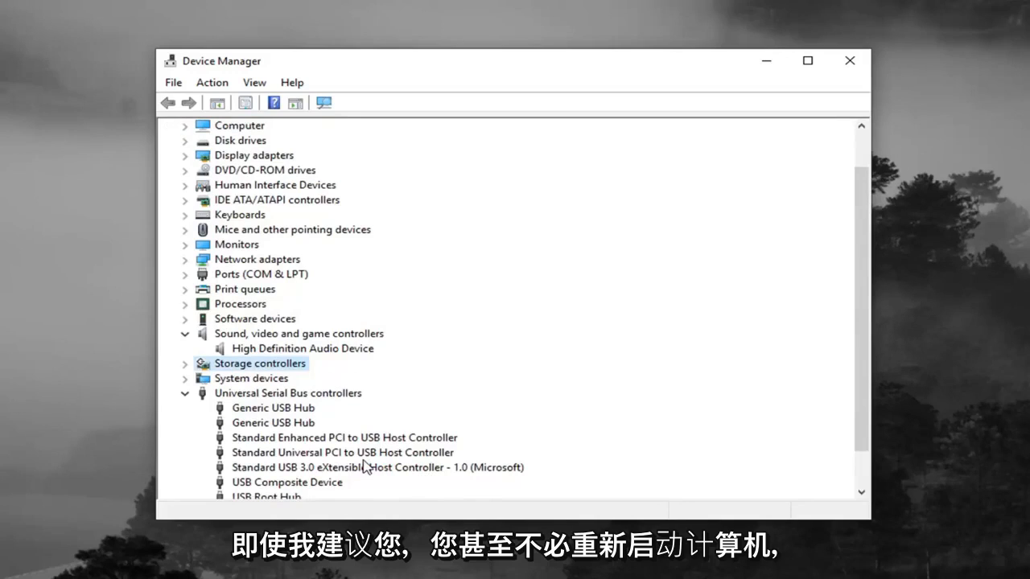
left_click(362, 438)
left_click(368, 453)
left_click(368, 468)
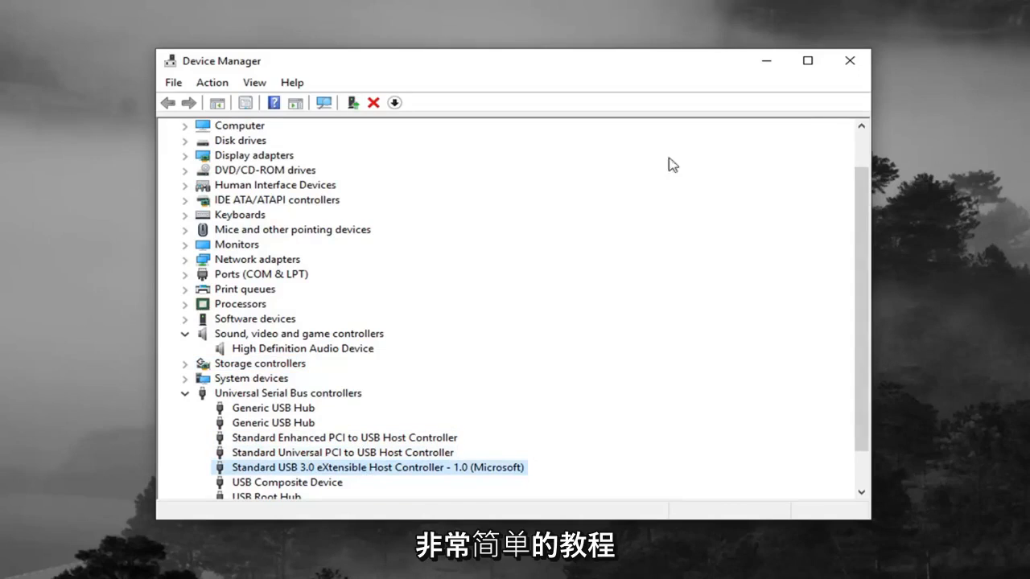
left_click(847, 59)
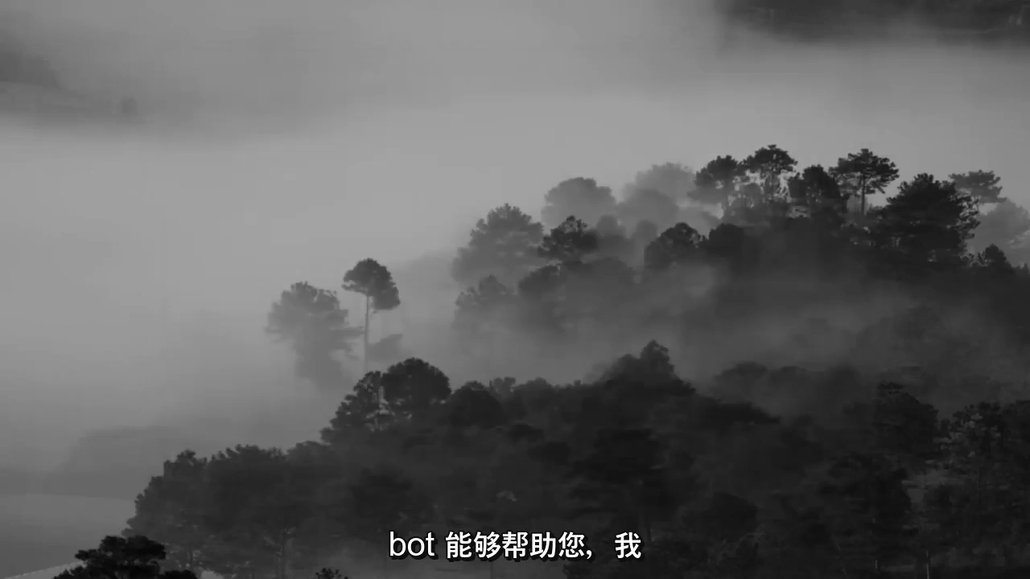